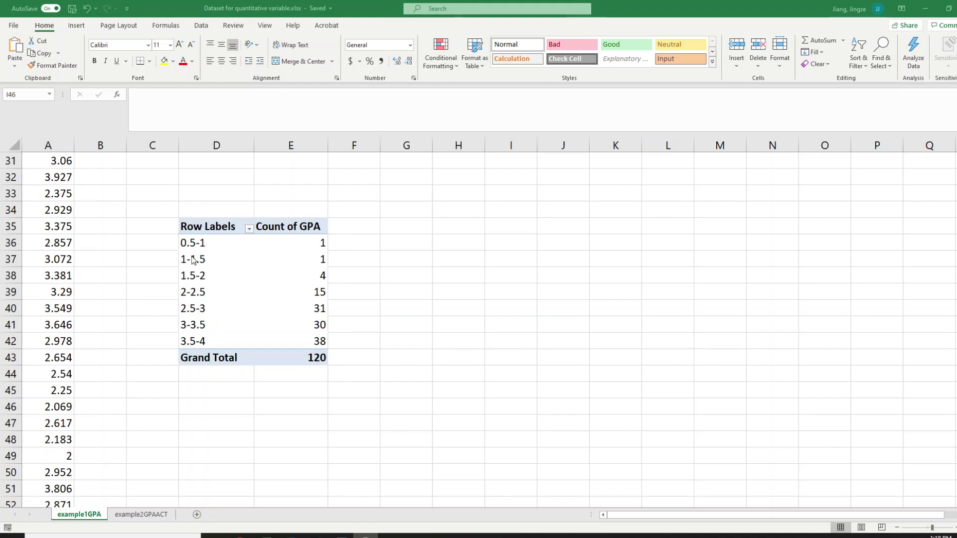
Enter the interval label "0.5<=GPA<1" in C36 beside the pivot table and widen column C to fit it.
click(145, 242)
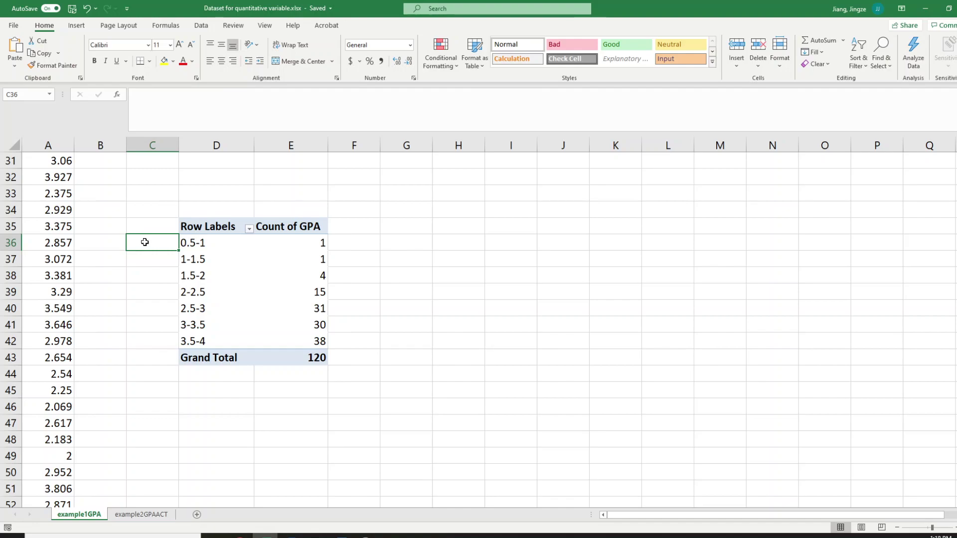
text(0.)
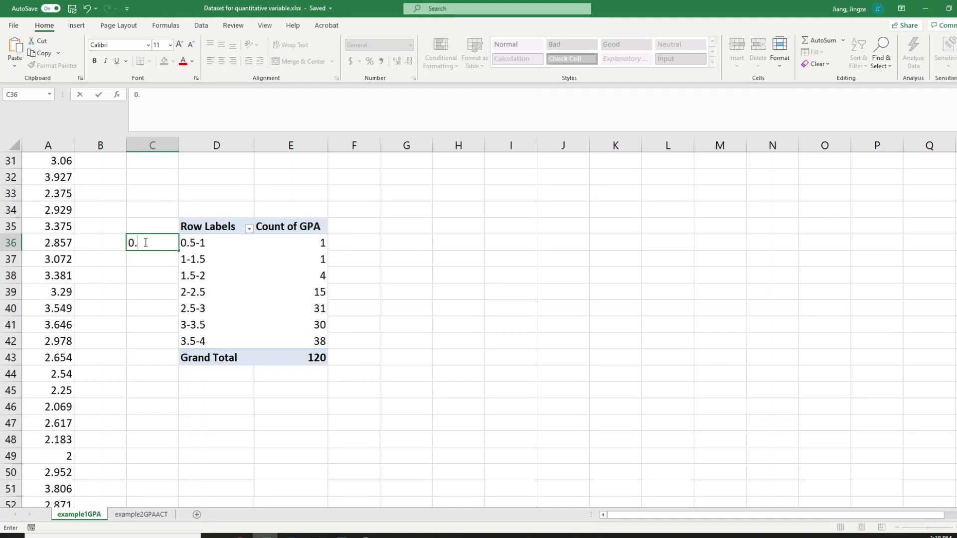
text(5<=GPA<1)
key(Return)
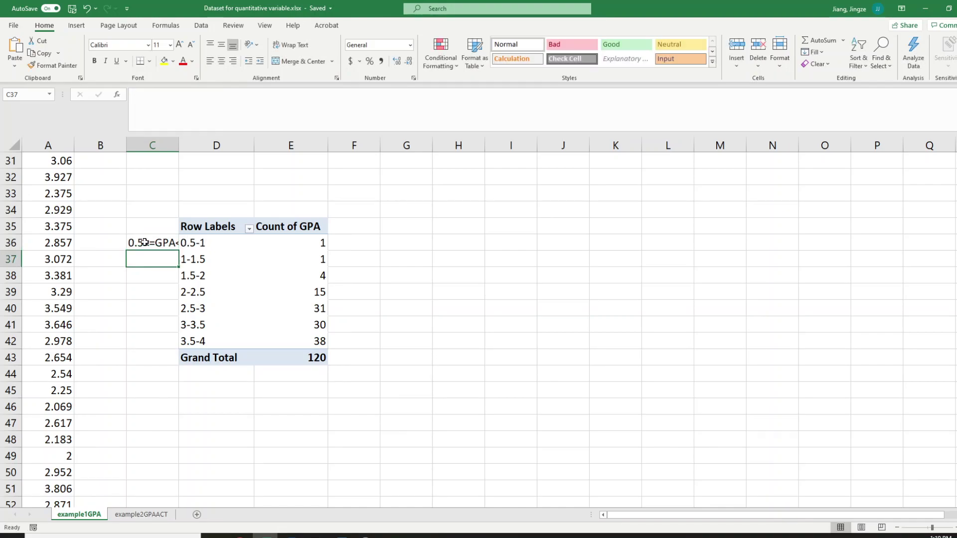
drag(178, 146, 203, 145)
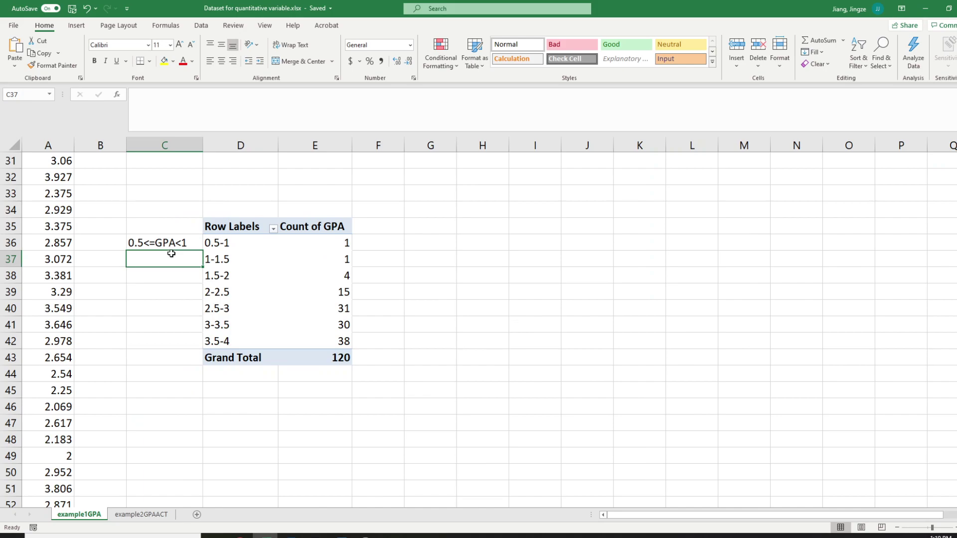
Enter the interval label "1<=GPA<1.5" in C37 beside the 1-1.5 row.
text(1<)
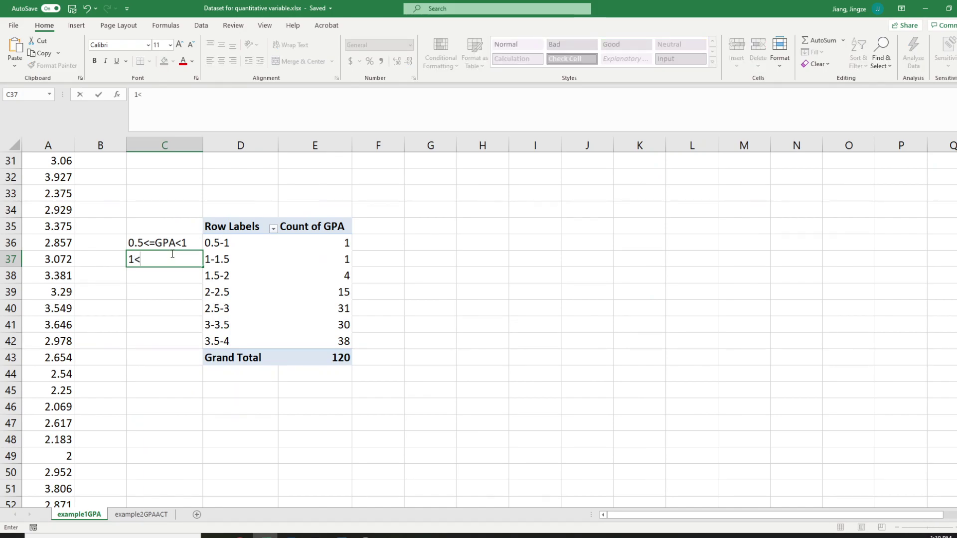
text(=GPA<)
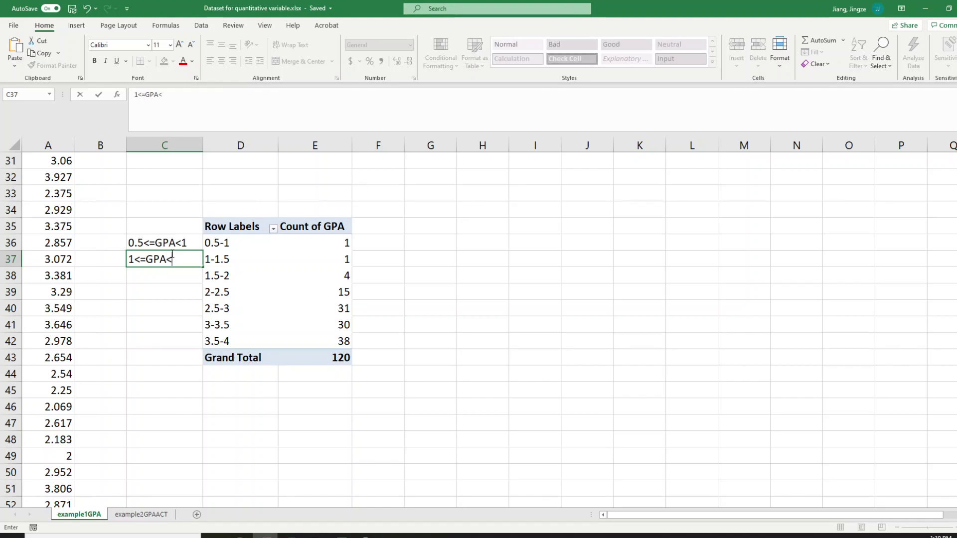
text(1.5)
key(Return)
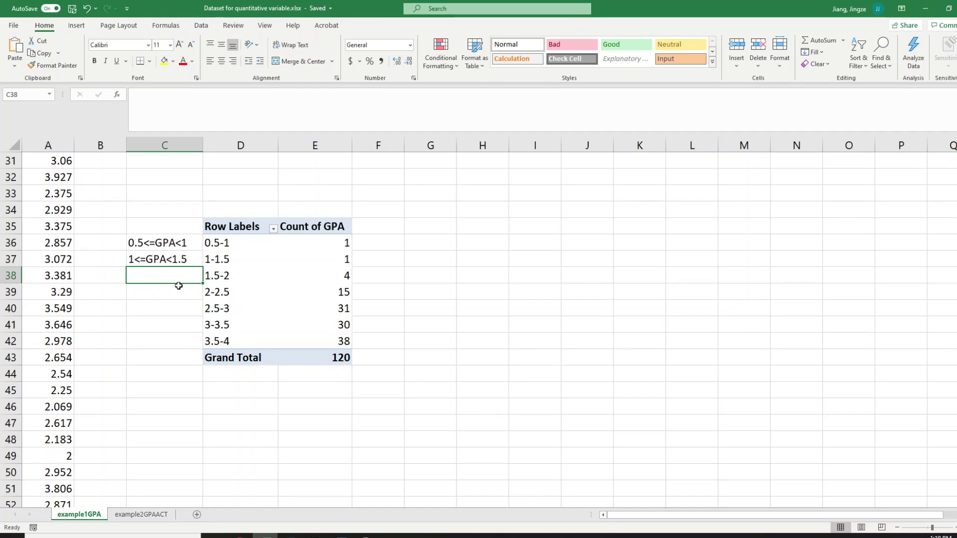
Enter the interval label "3.5<=GPA<=4" in C42 beside the 3.5-4 row.
click(156, 337)
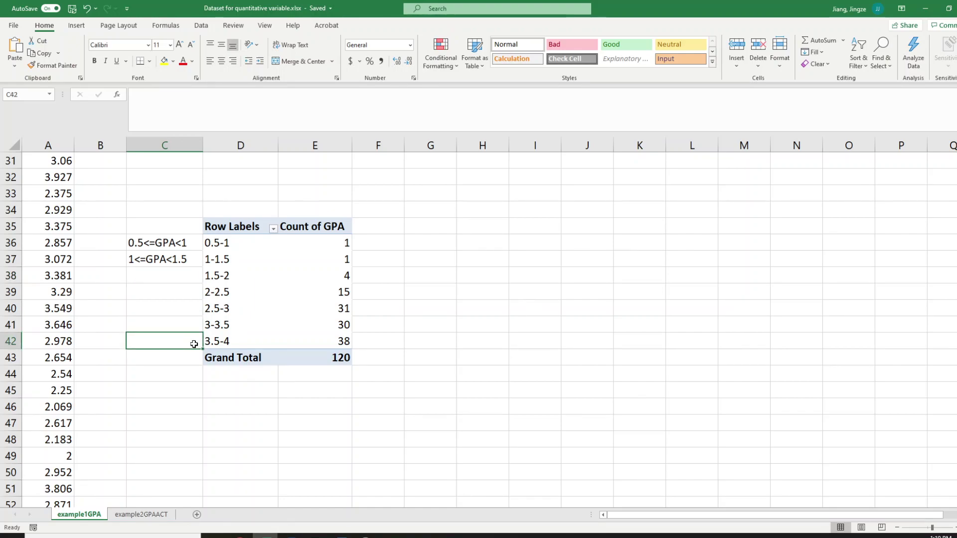
text(3.5)
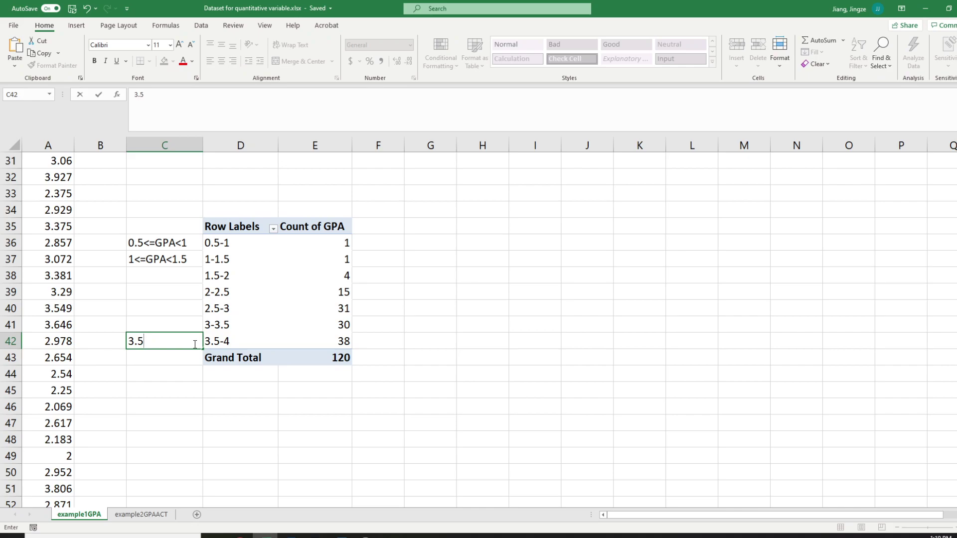
text(<=GPA<=)
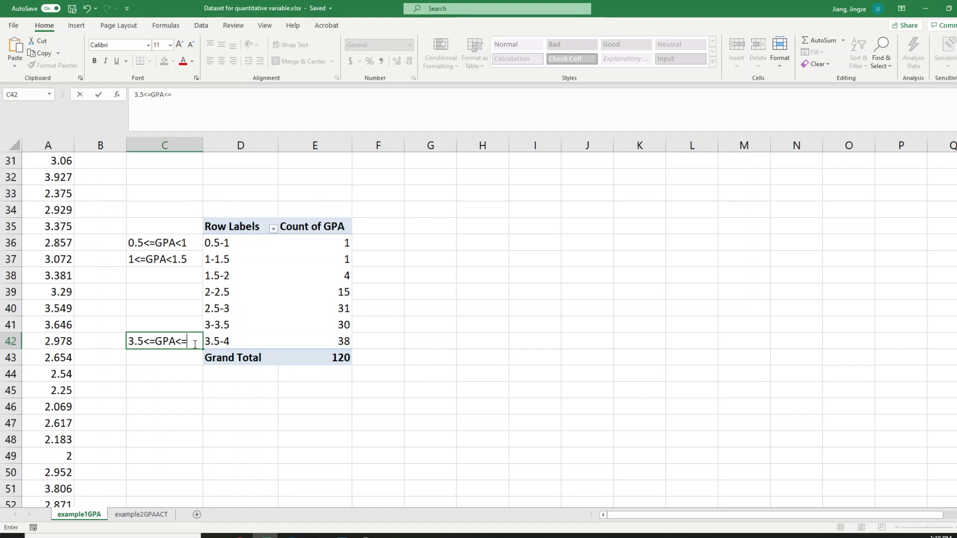
text(4)
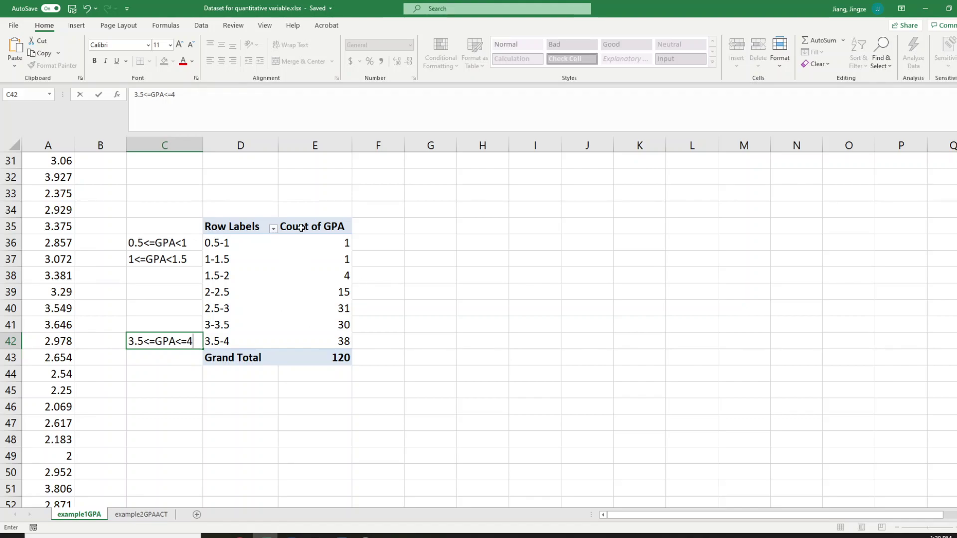
click(336, 257)
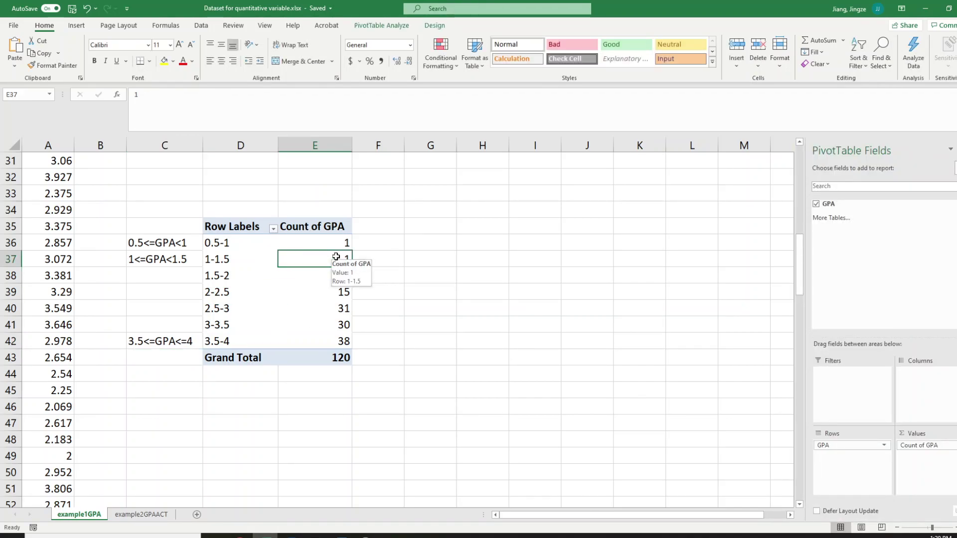
Show the pivot table's Count of GPA values as % of Grand Total.
right_click(335, 257)
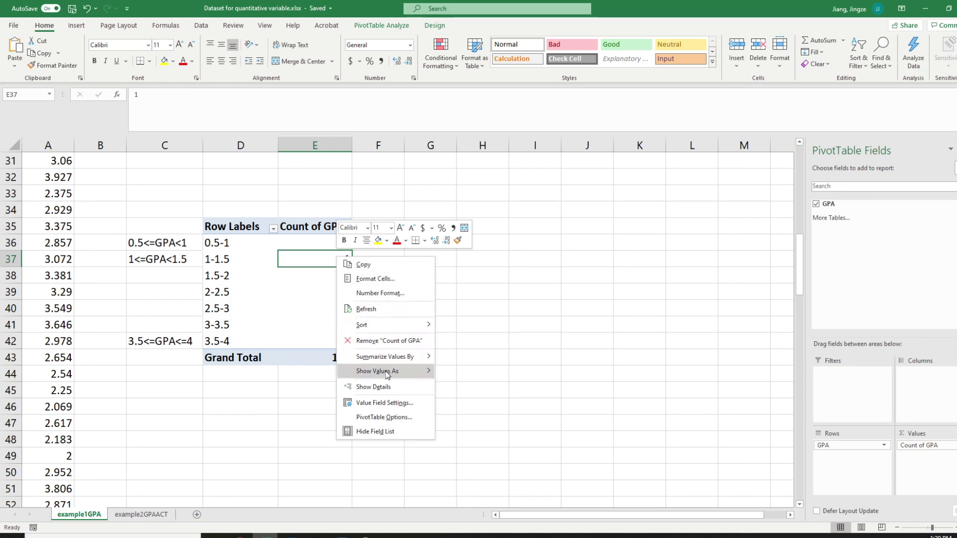
mouse_move(387, 374)
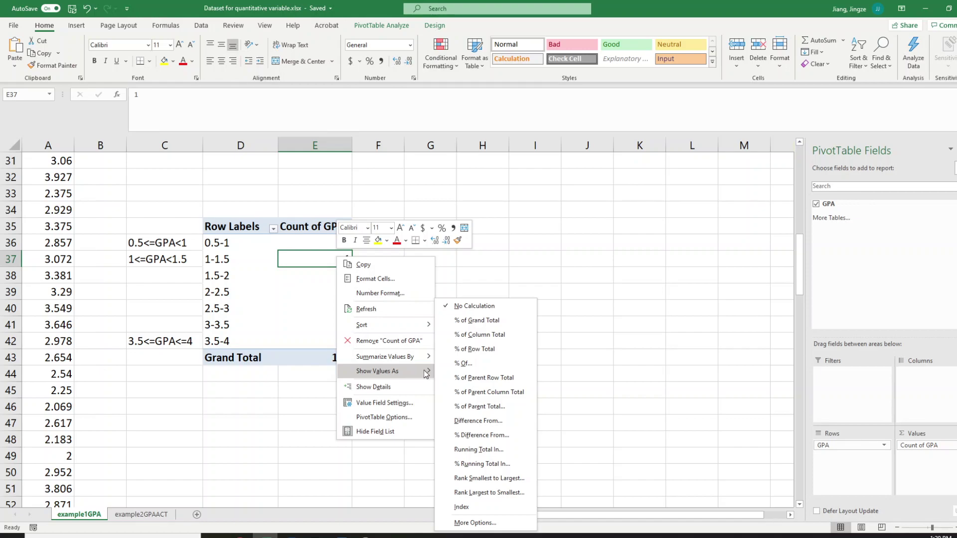
click(463, 325)
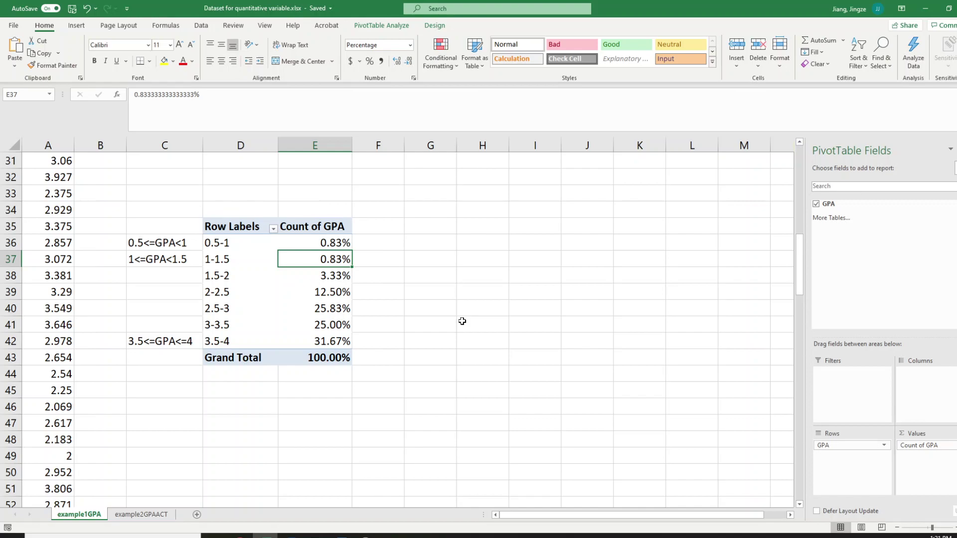
Switch the Count of GPA values back to plain counts with No Calculation.
right_click(325, 266)
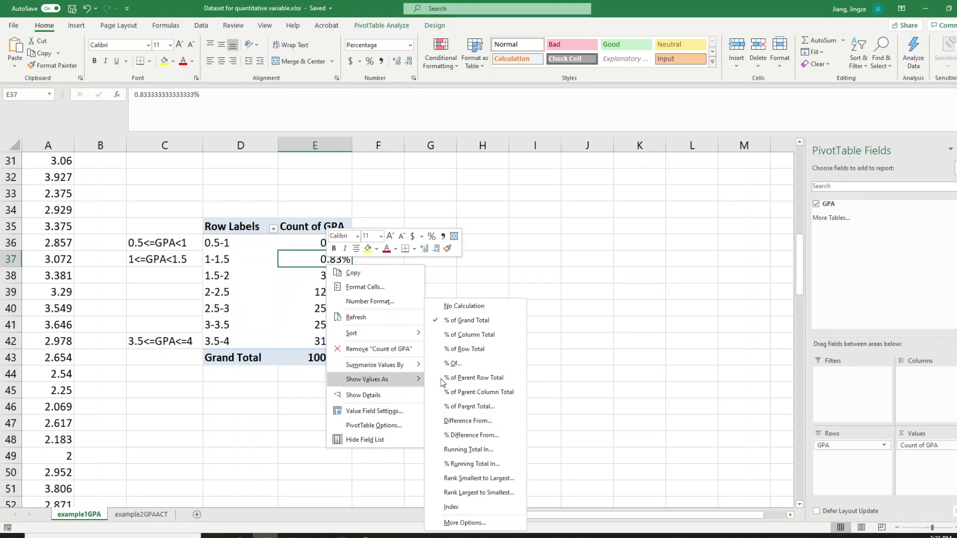
click(464, 306)
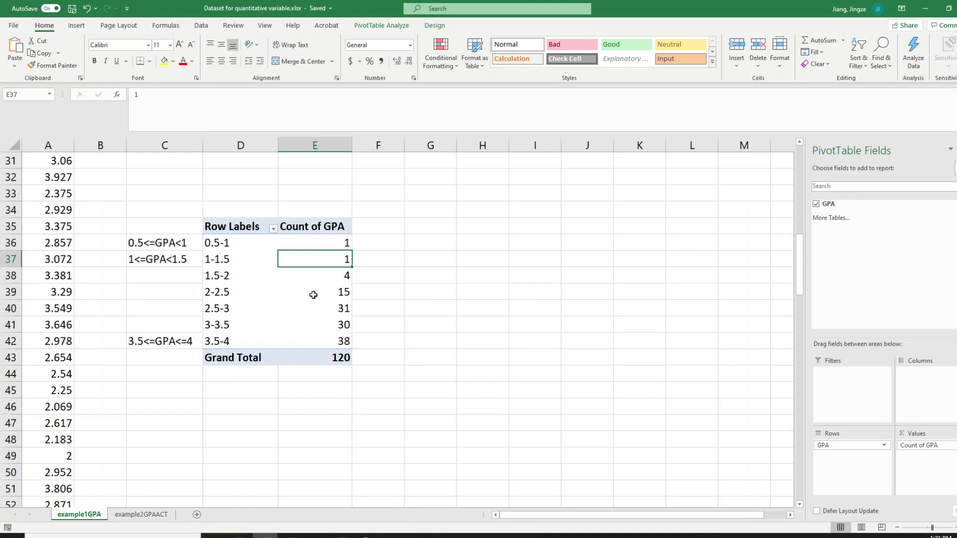
mouse_move(313, 295)
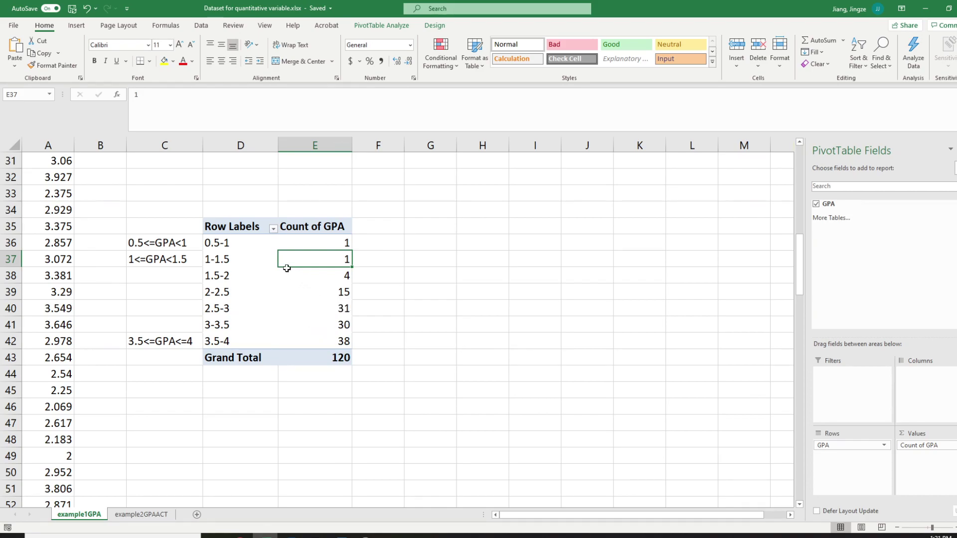
Show the Count of GPA values as Running Total In, using GPA as the base field.
right_click(319, 256)
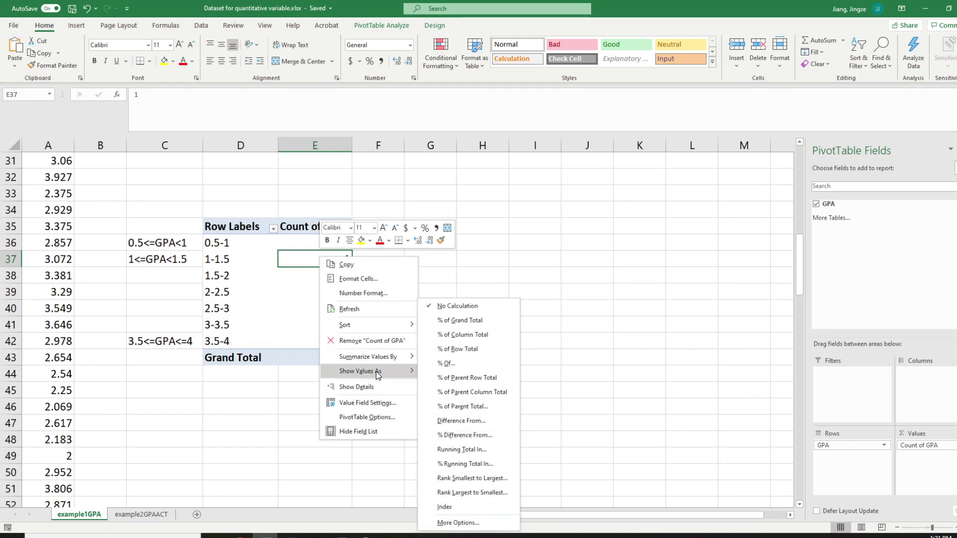
click(478, 446)
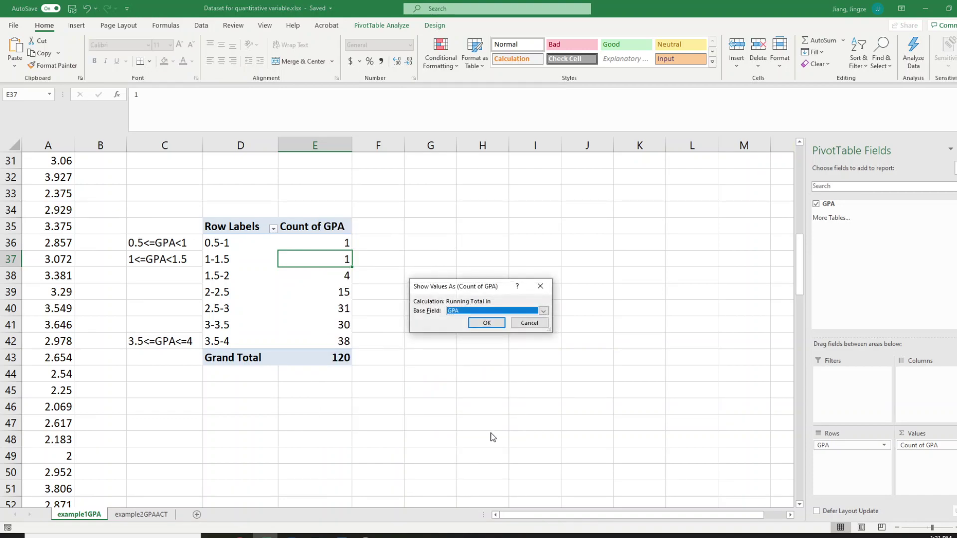
click(488, 323)
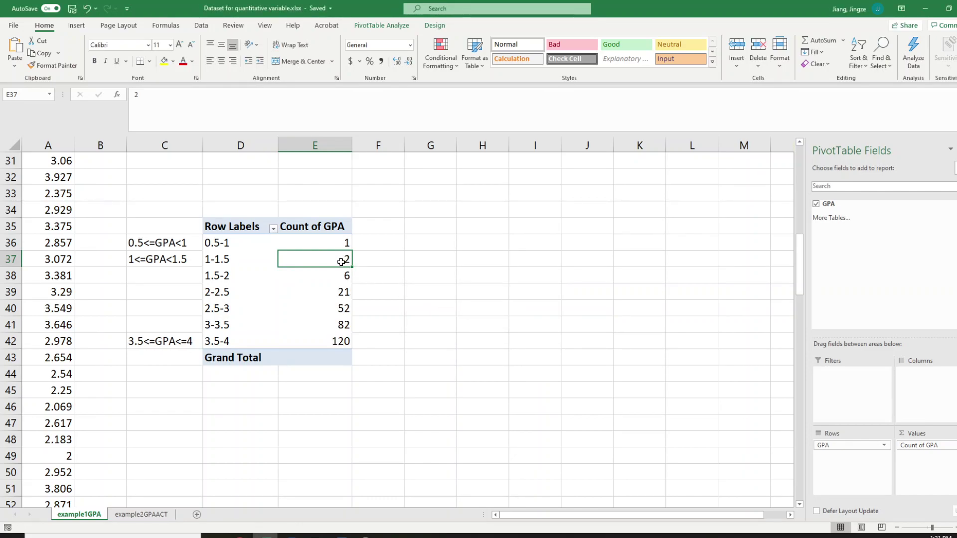
Show the Count of GPA values as % Running Total In, using GPA as the base field.
mouse_move(337, 356)
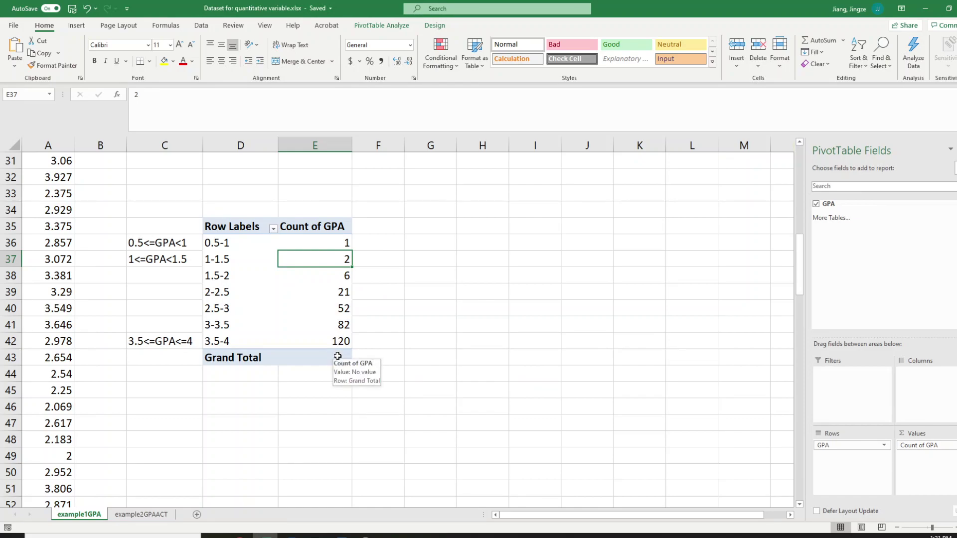
mouse_move(334, 327)
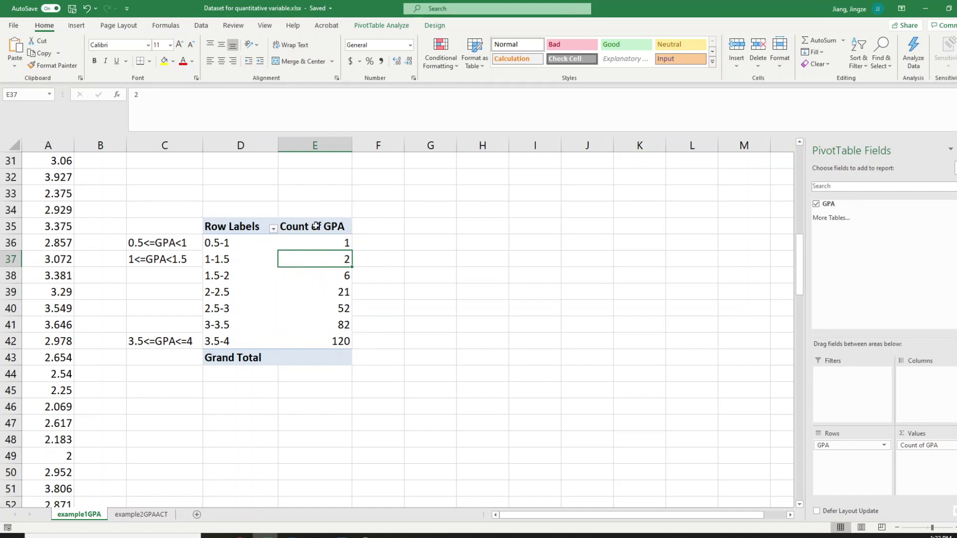
mouse_move(335, 264)
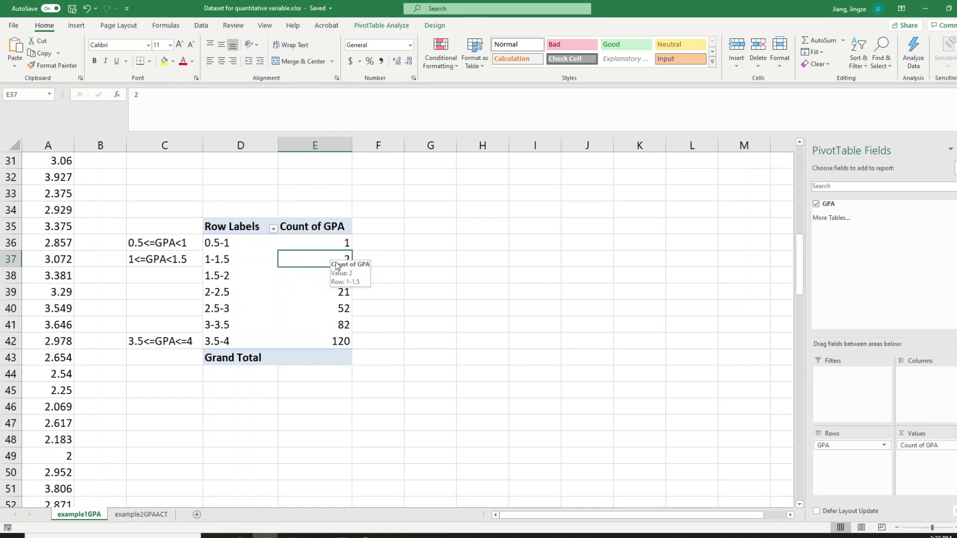
right_click(314, 259)
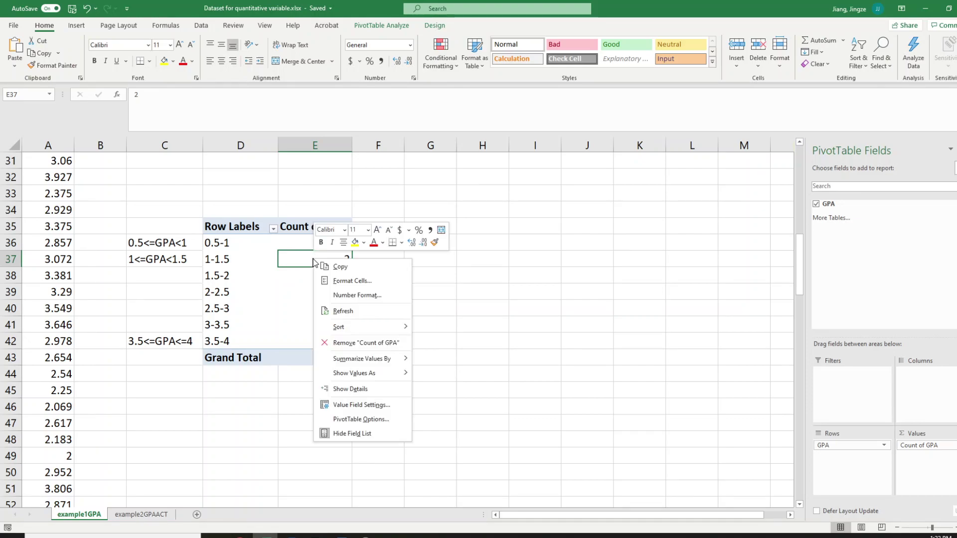
mouse_move(366, 373)
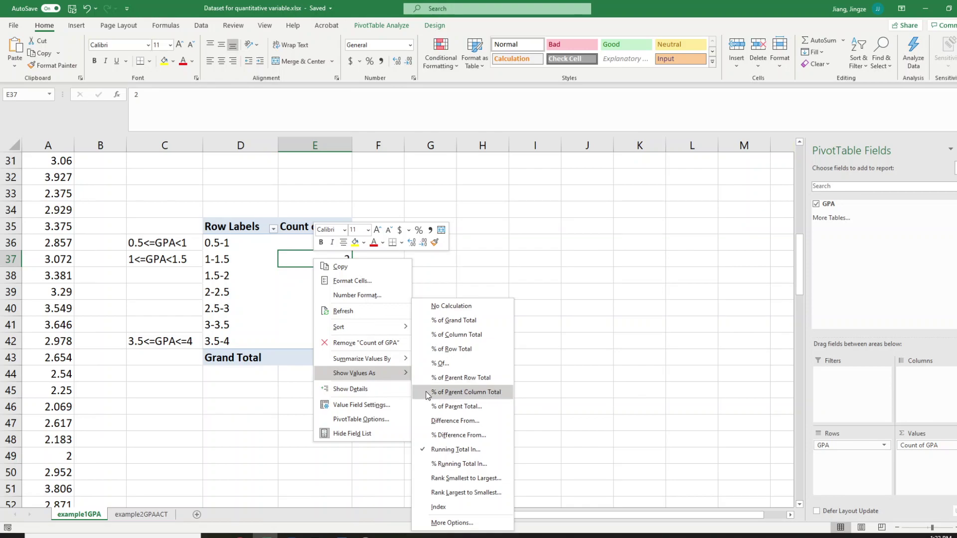
click(460, 464)
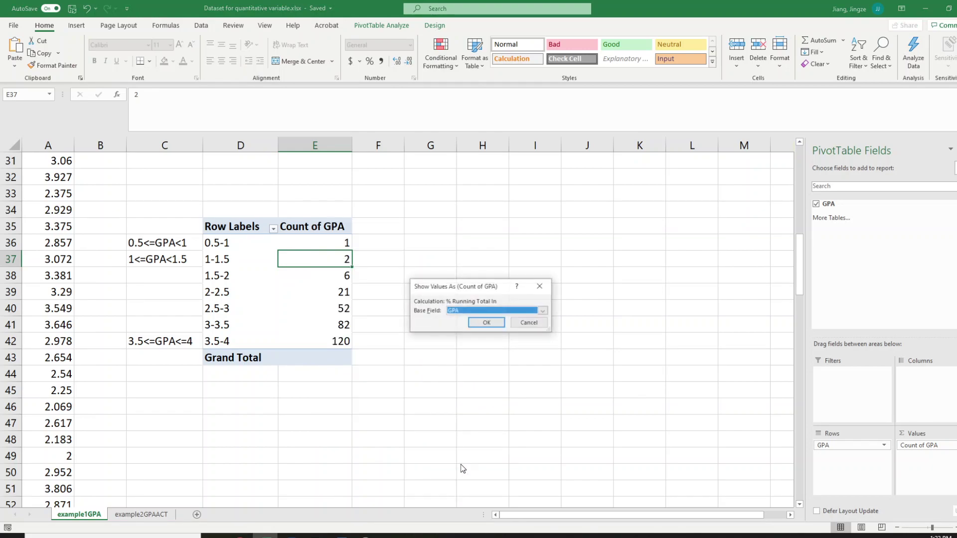
click(477, 323)
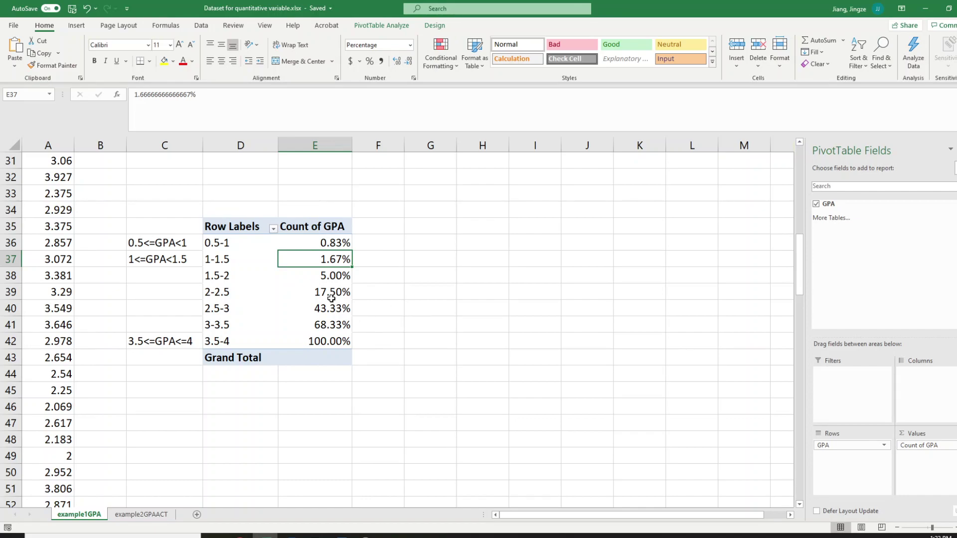
Set the Count of GPA values back to No Calculation in the pivot table.
mouse_move(319, 257)
right_click(316, 258)
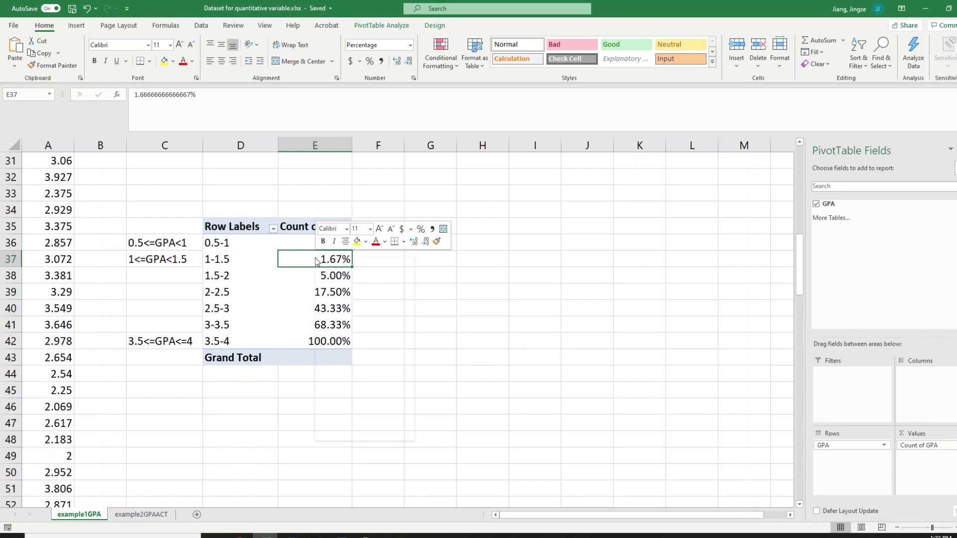
mouse_move(378, 371)
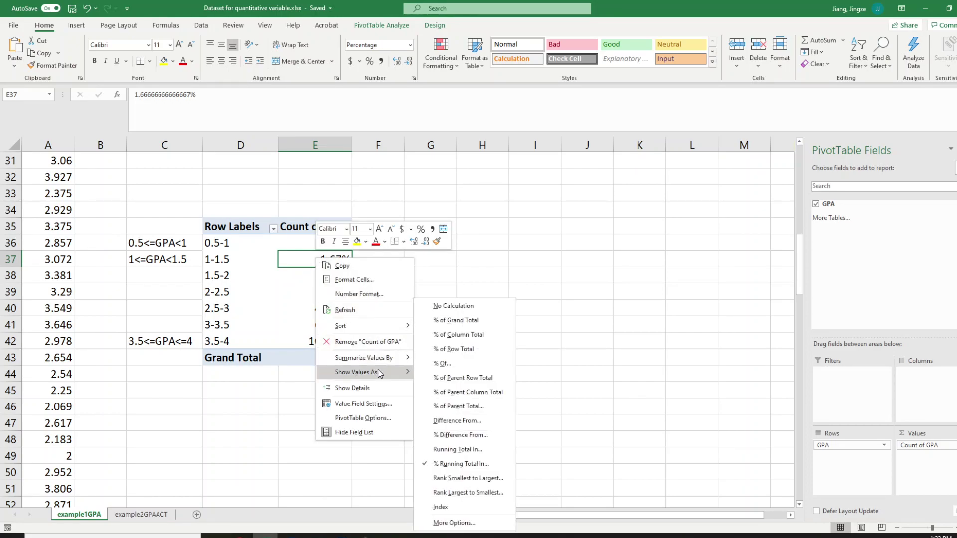
click(449, 306)
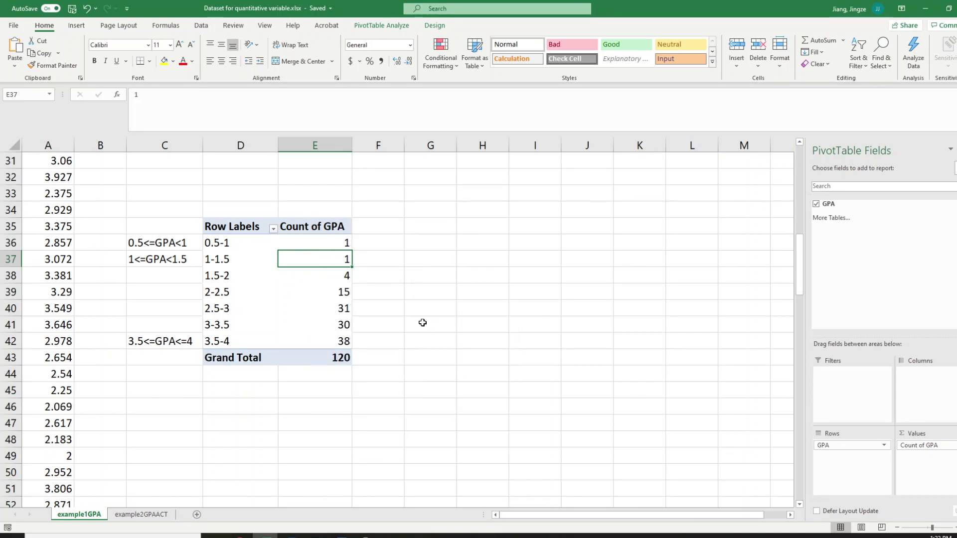
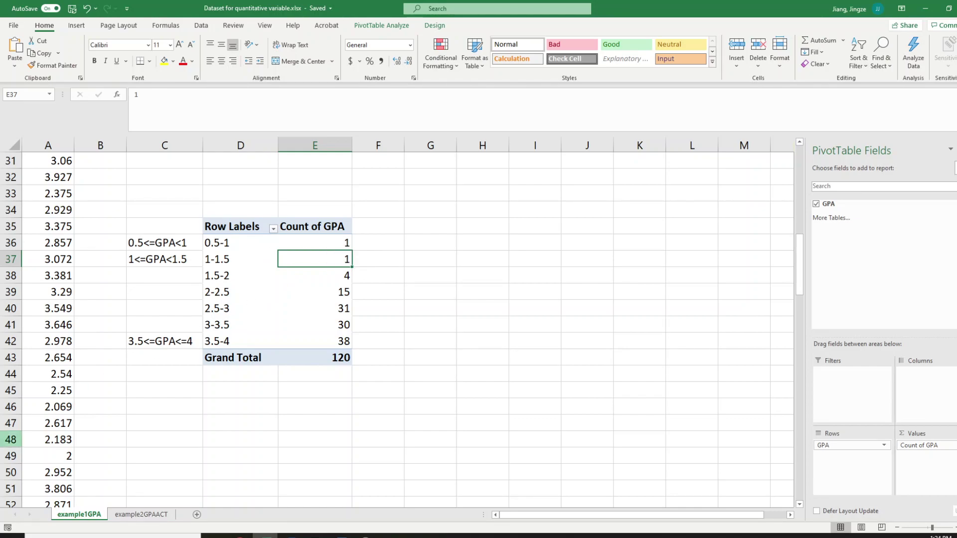
Set the GPA row field to show items with no data in the pivot table.
key(Left)
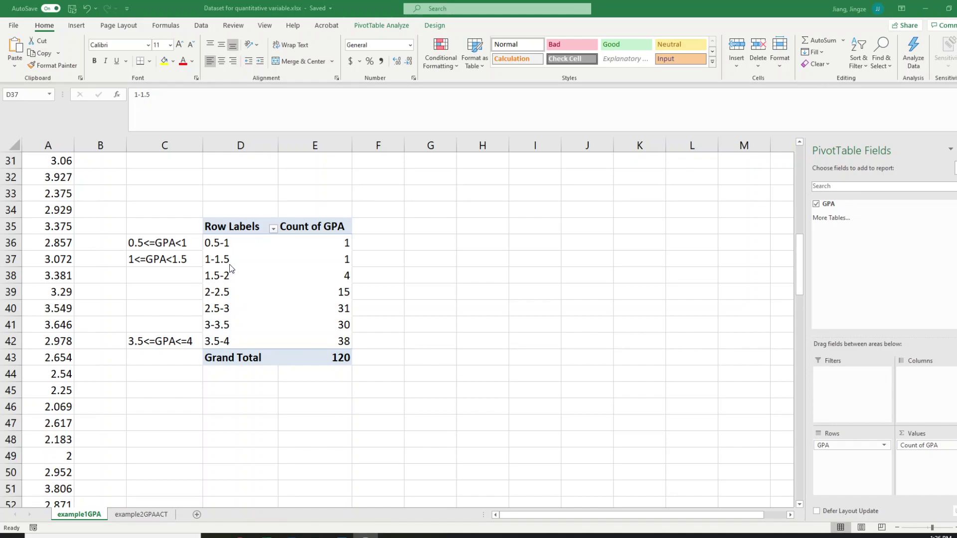
click(207, 258)
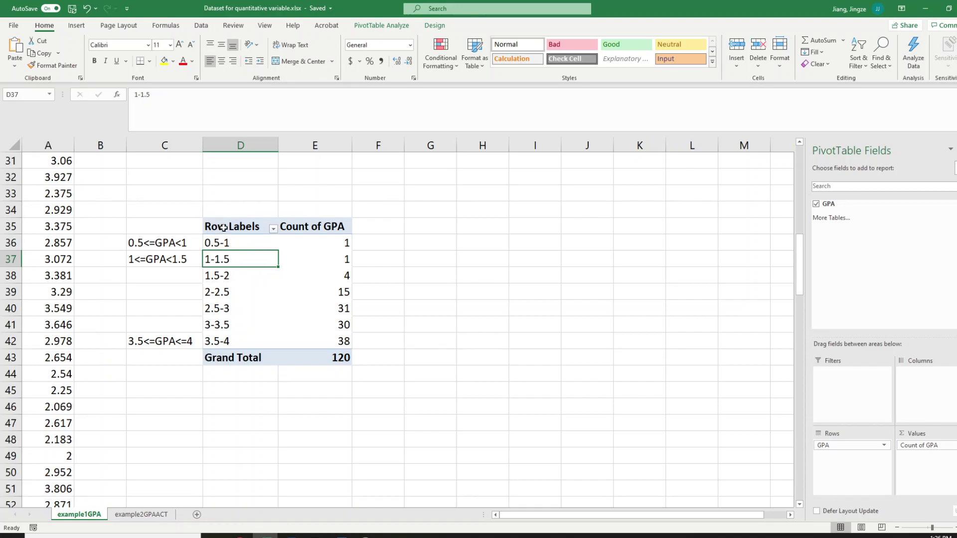
right_click(222, 260)
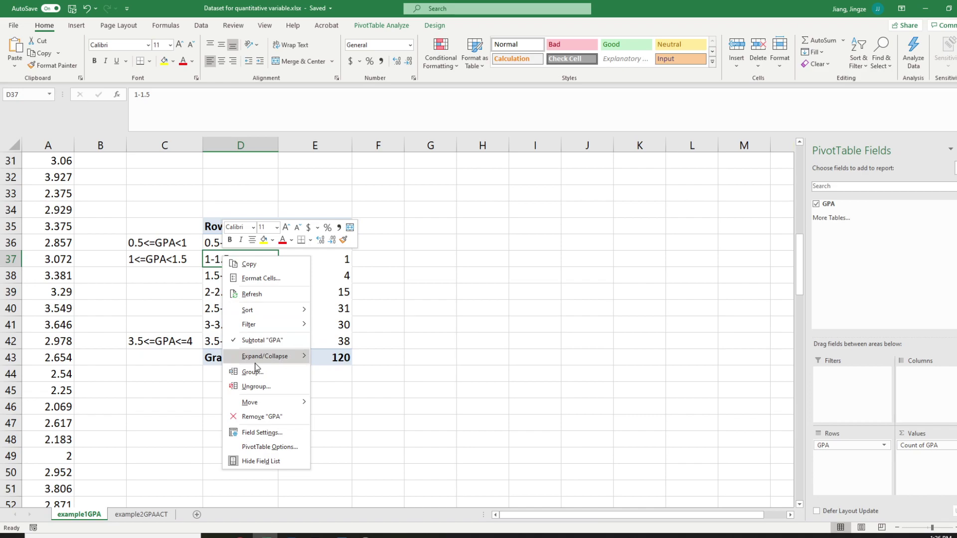
mouse_move(255, 363)
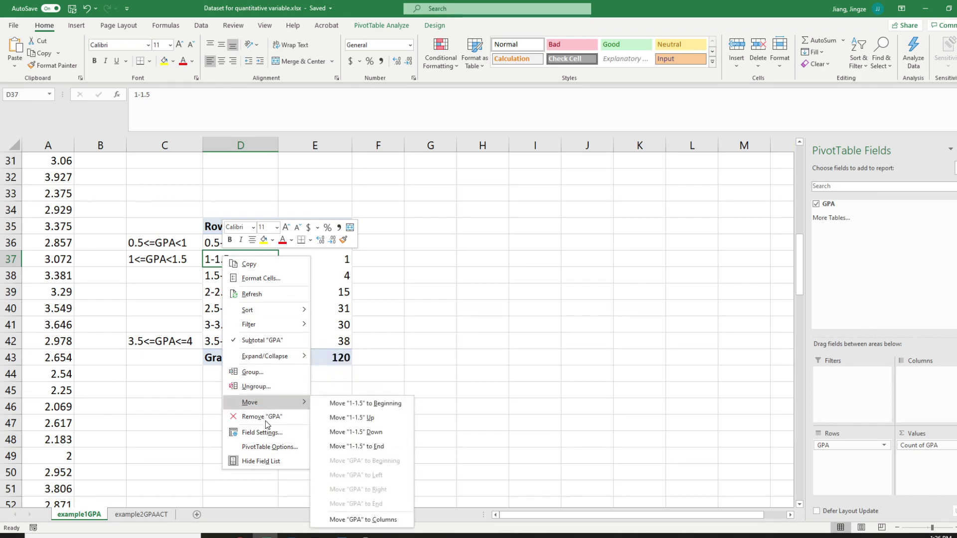
click(287, 439)
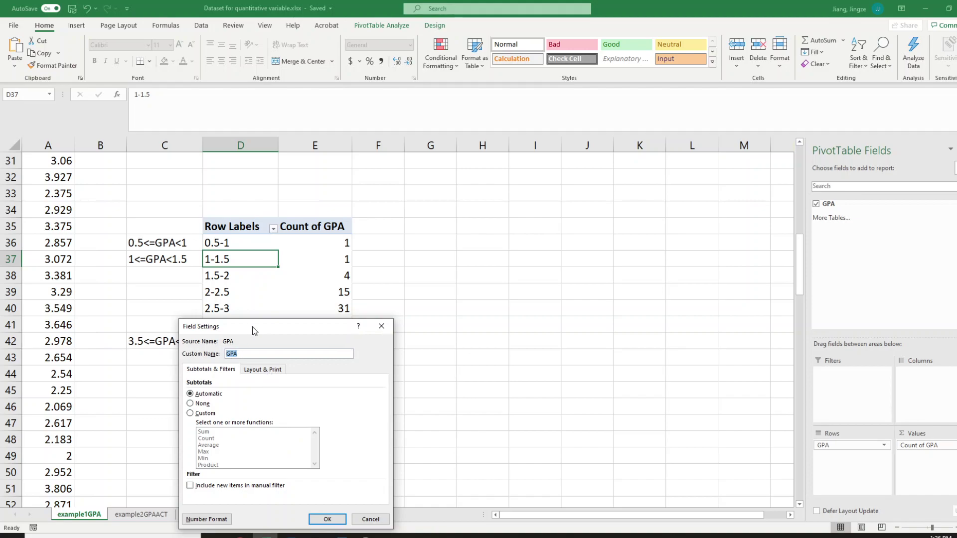
drag(251, 328, 301, 258)
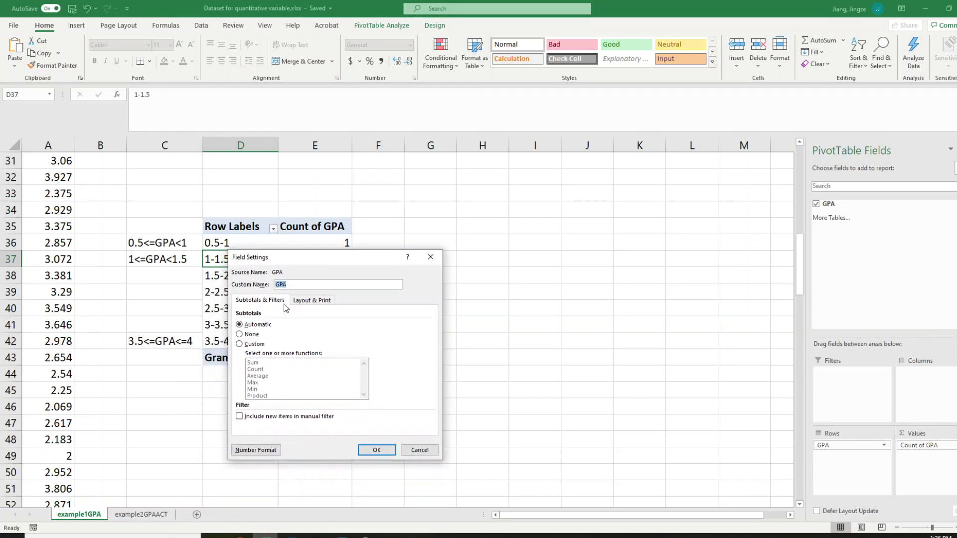
click(311, 304)
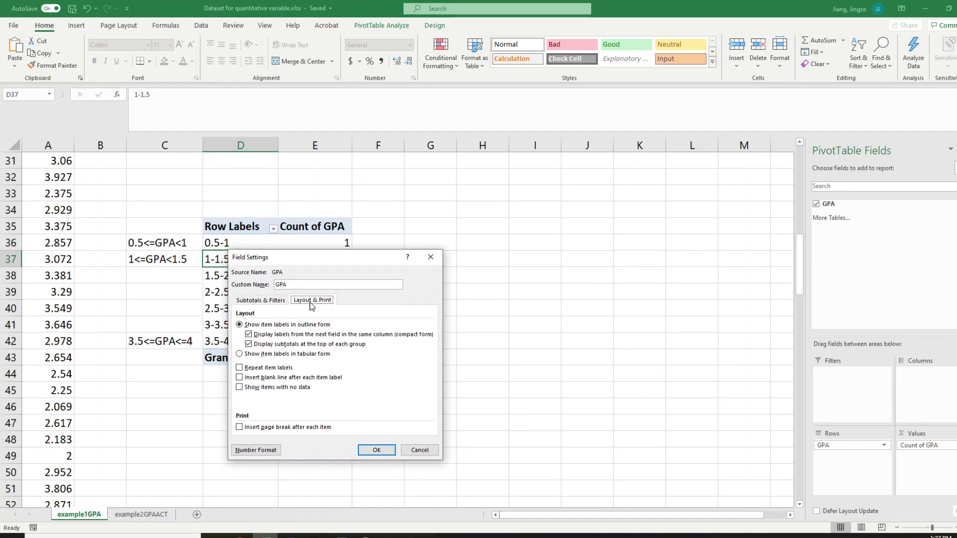
click(240, 388)
click(376, 450)
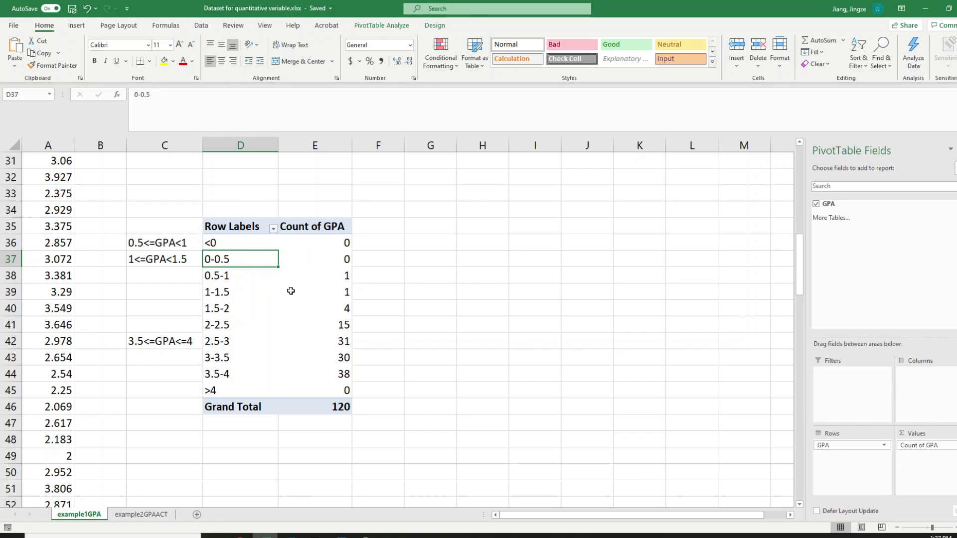
right_click(224, 254)
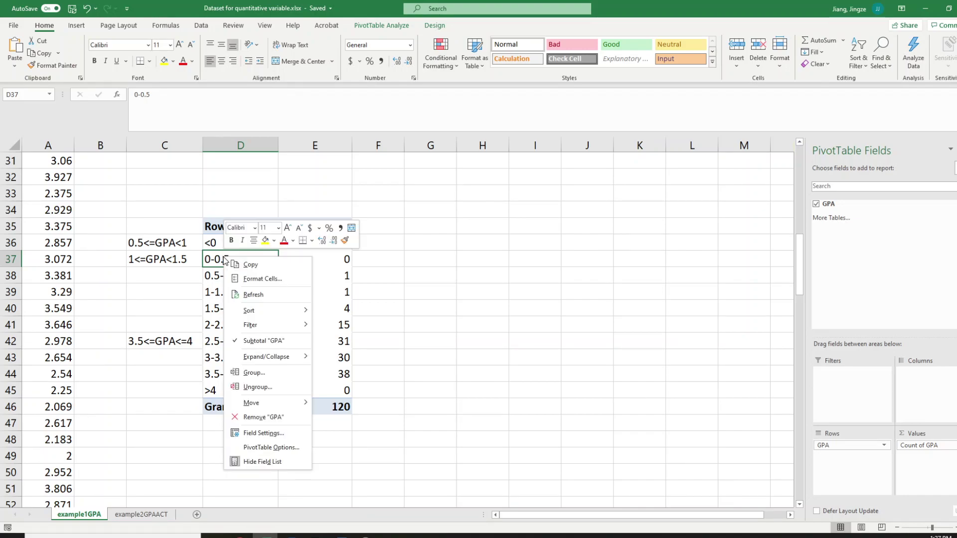
click(284, 434)
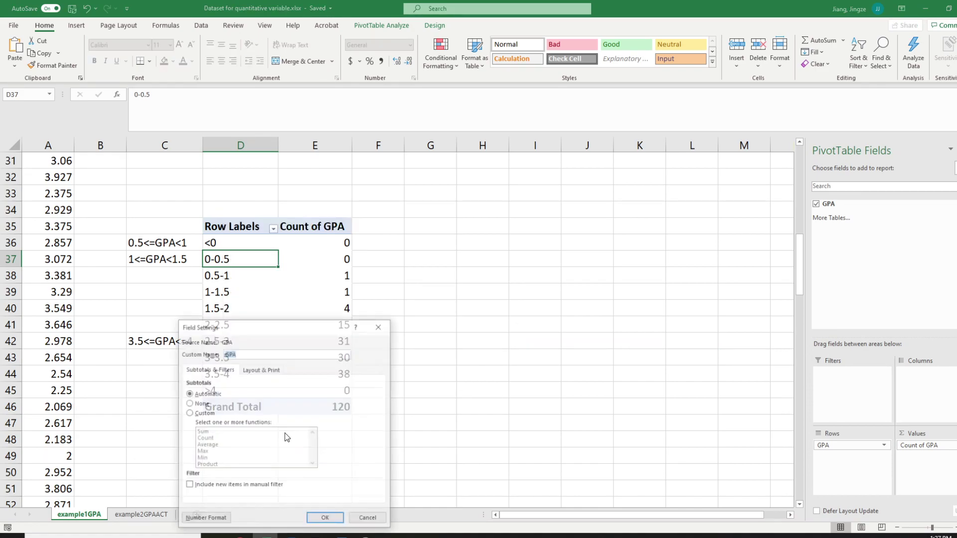
click(379, 326)
Set the pivot table options to show 0 for empty cells.
right_click(235, 252)
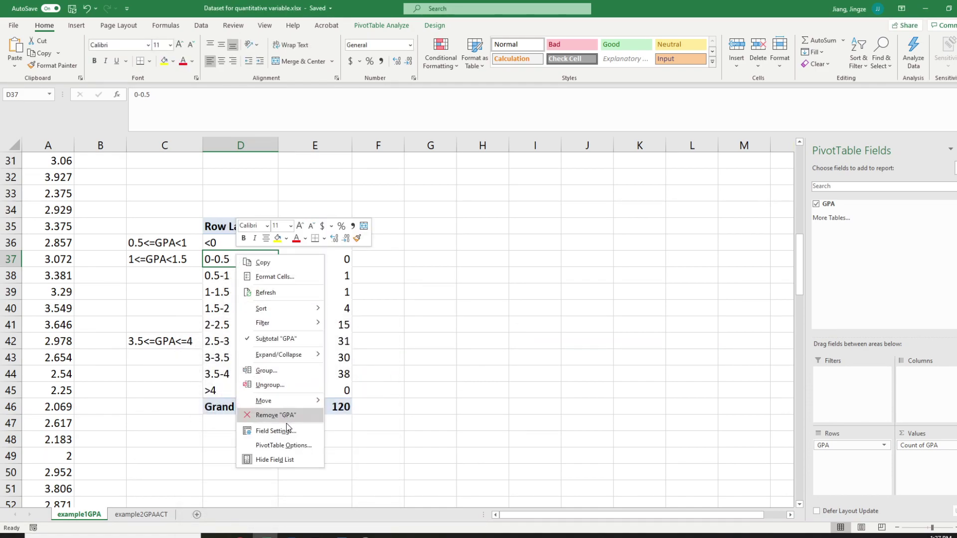
click(293, 452)
drag(283, 293, 289, 203)
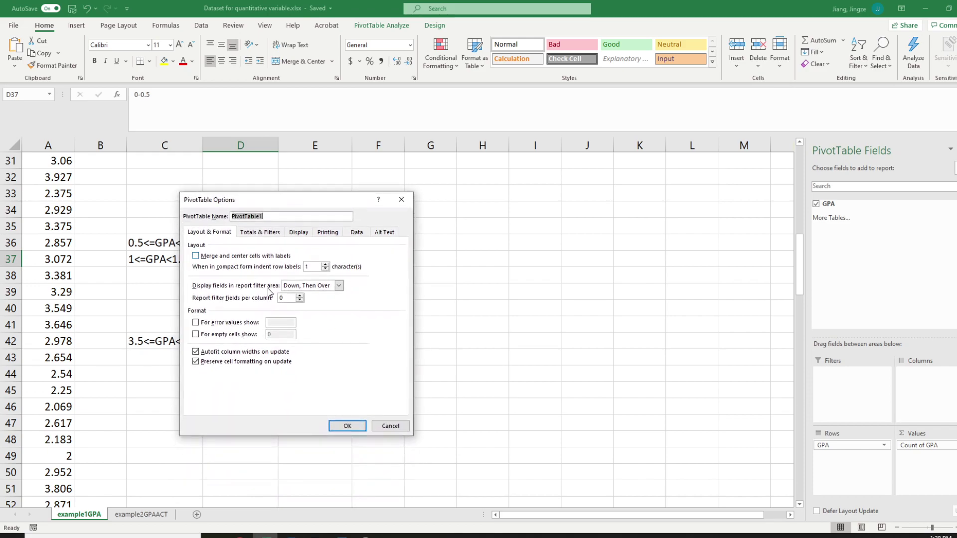
click(196, 335)
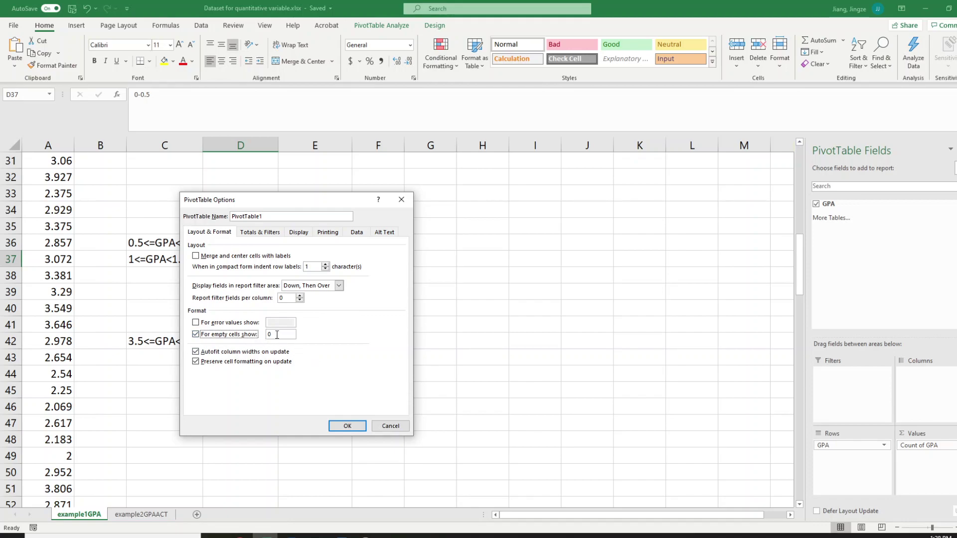
click(269, 335)
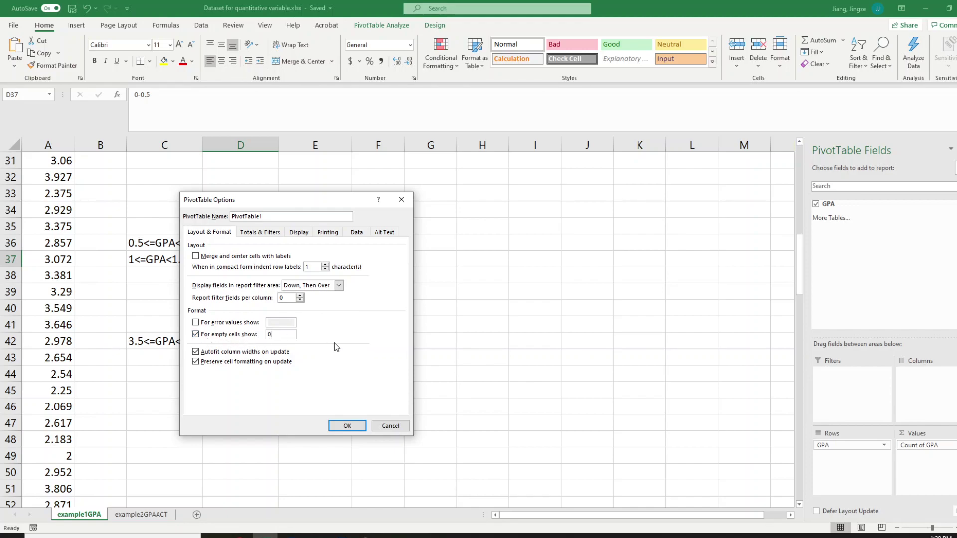
click(348, 426)
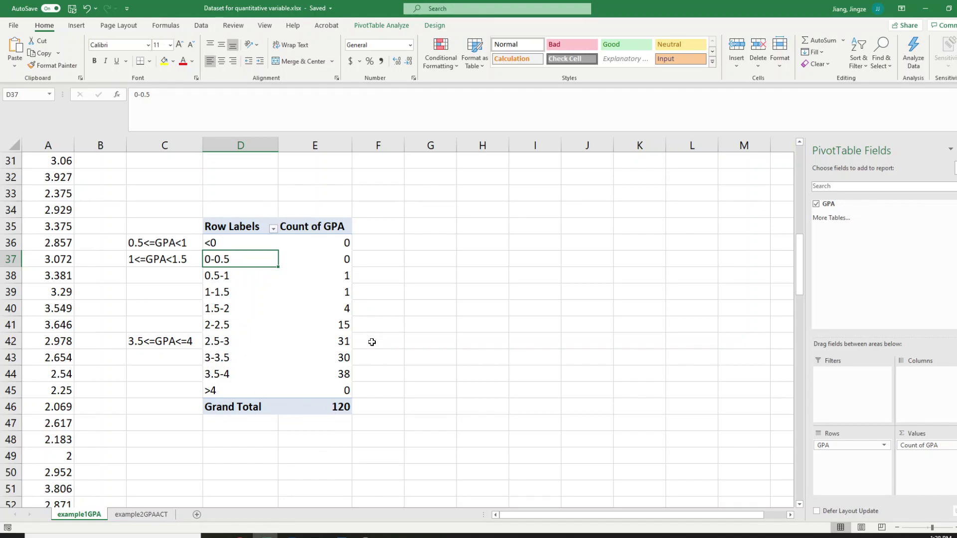
mouse_move(312, 372)
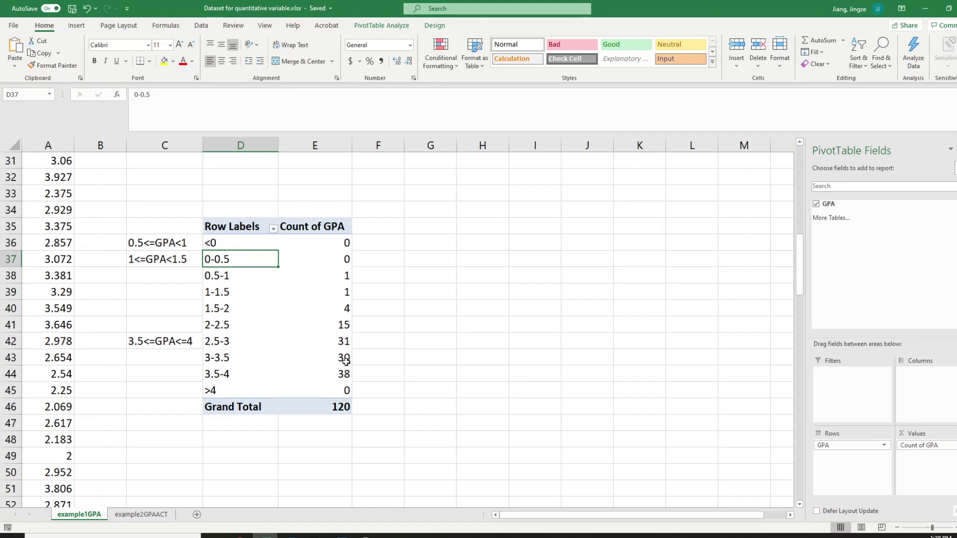